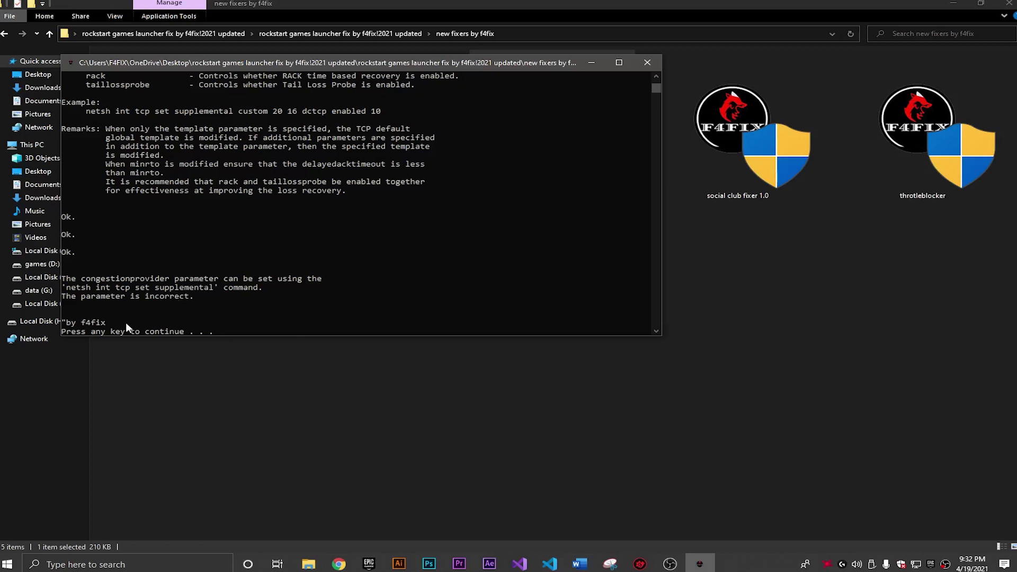
Finish the rockstarfixer 1.1 run and dismiss its console window.
{"action": "left_click_drag", "start_coordinate": [125, 323], "coordinate": [82, 323]}
{"action": "left_click", "coordinate": [218, 324]}
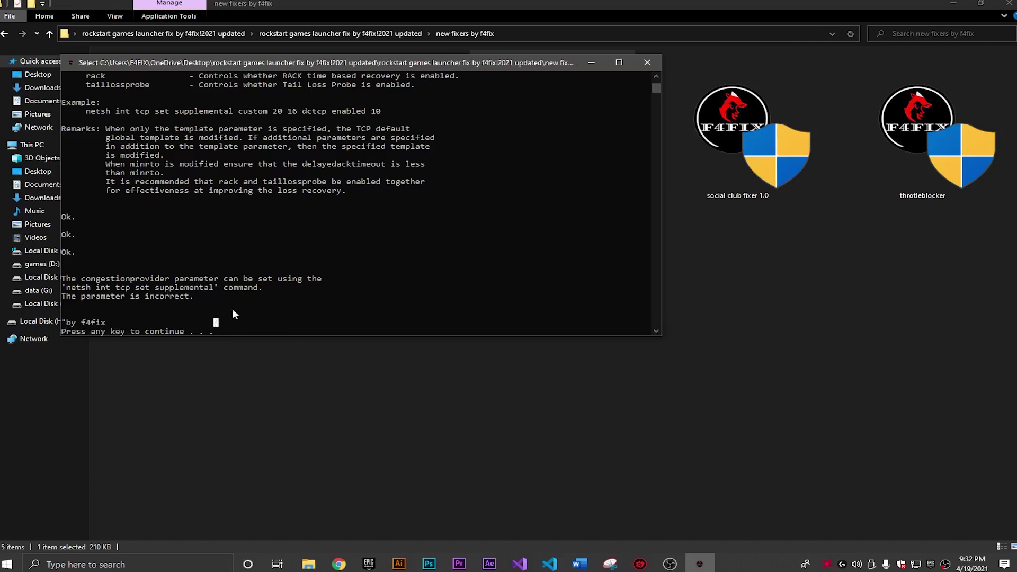
{"action": "key", "text": "Return"}
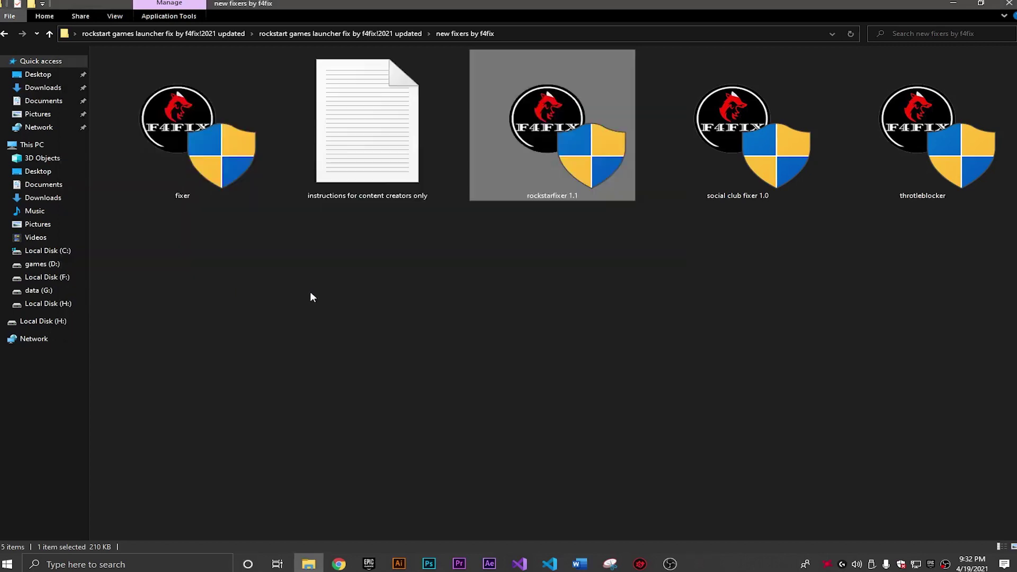
Run social club fixer 1.0, review its Winsock reset output, and dismiss the console window.
{"action": "left_click", "coordinate": [742, 176]}
{"action": "double_click", "coordinate": [742, 173]}
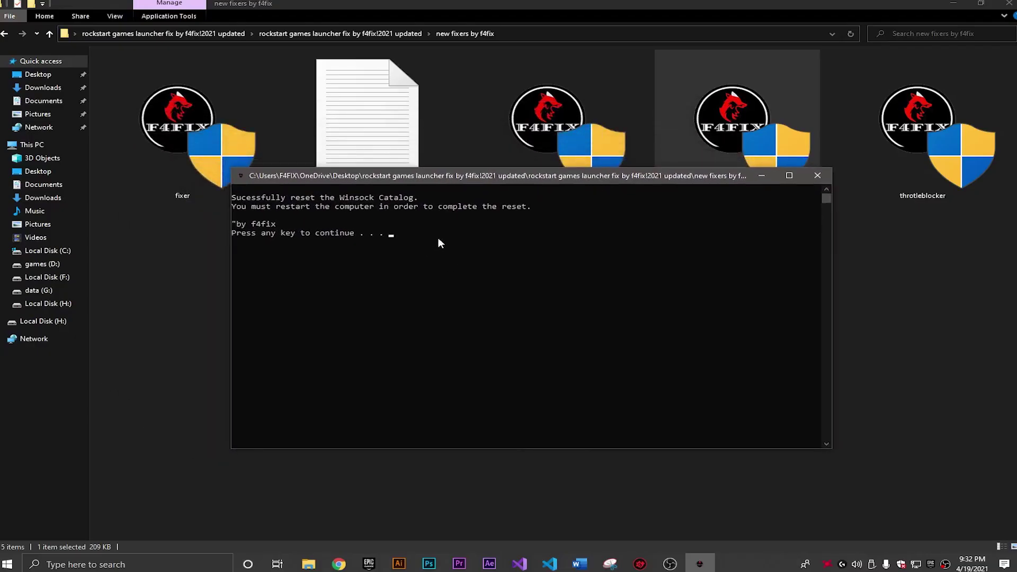
{"action": "left_click_drag", "start_coordinate": [438, 237], "coordinate": [231, 194]}
{"action": "left_click_drag", "start_coordinate": [423, 236], "coordinate": [274, 206]}
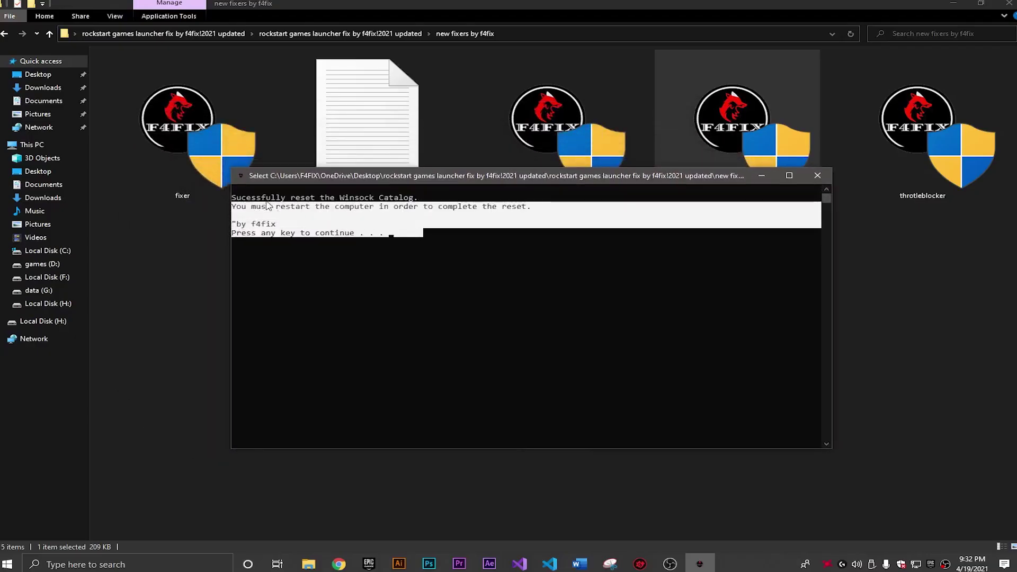
{"action": "left_click_drag", "start_coordinate": [428, 197], "coordinate": [239, 201]}
{"action": "key", "text": "Return"}
{"action": "left_click", "coordinate": [551, 280]}
Run throtleblocker and dismiss its console window.
{"action": "left_click", "coordinate": [947, 167]}
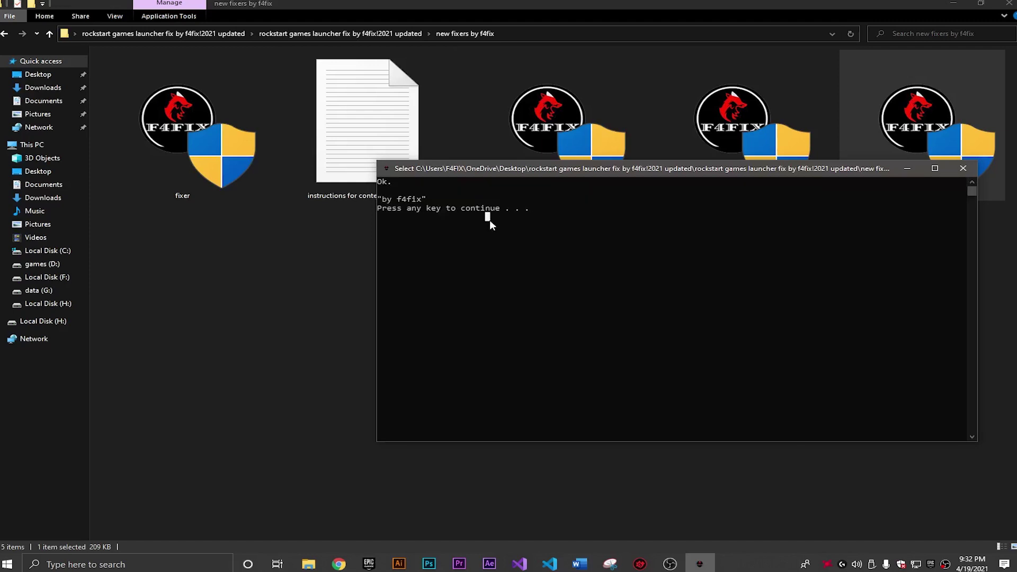
{"action": "key", "text": "Return"}
{"action": "left_click", "coordinate": [504, 273]}
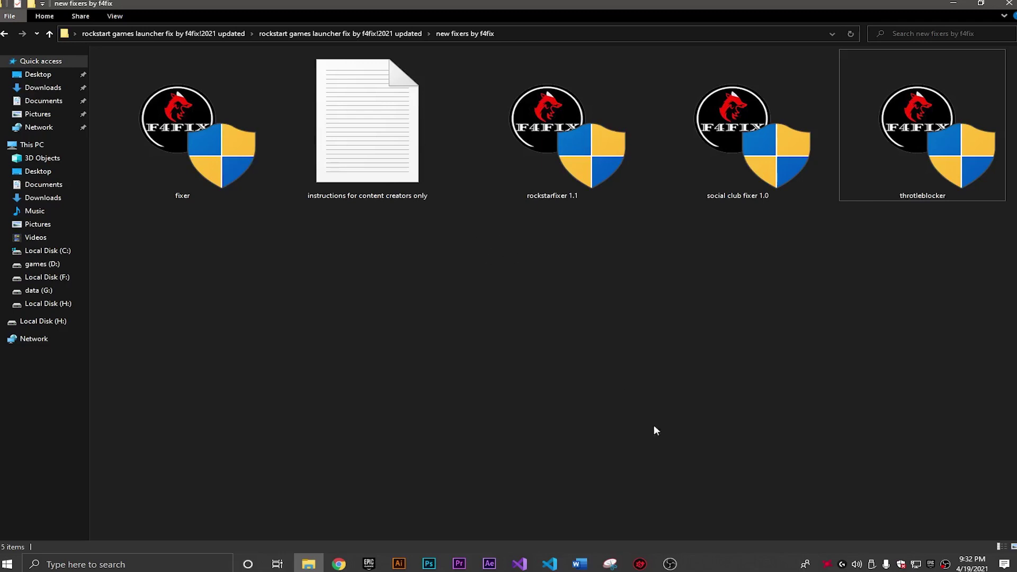
{"action": "left_click", "coordinate": [672, 564]}
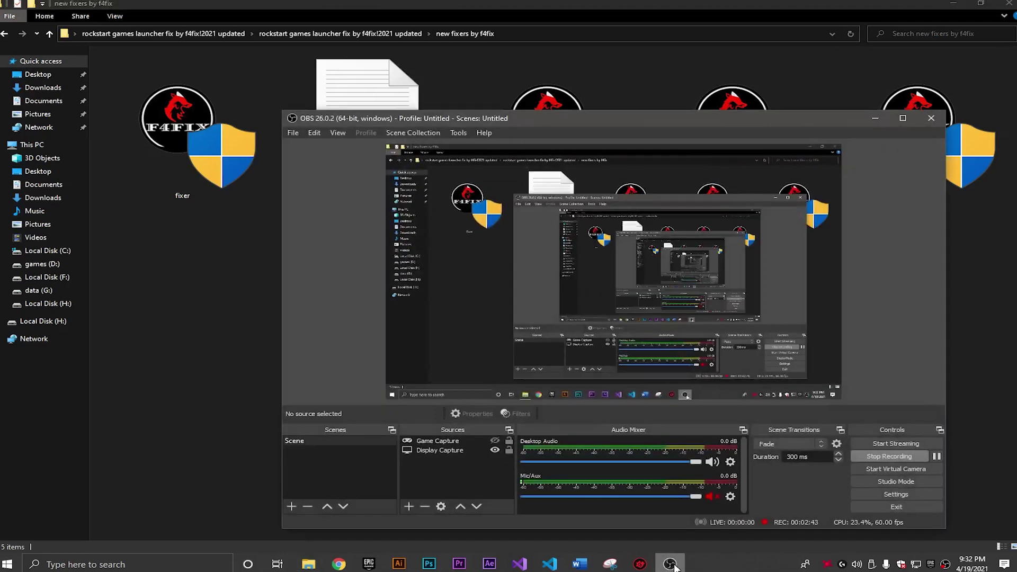
{"action": "left_click", "coordinate": [672, 565]}
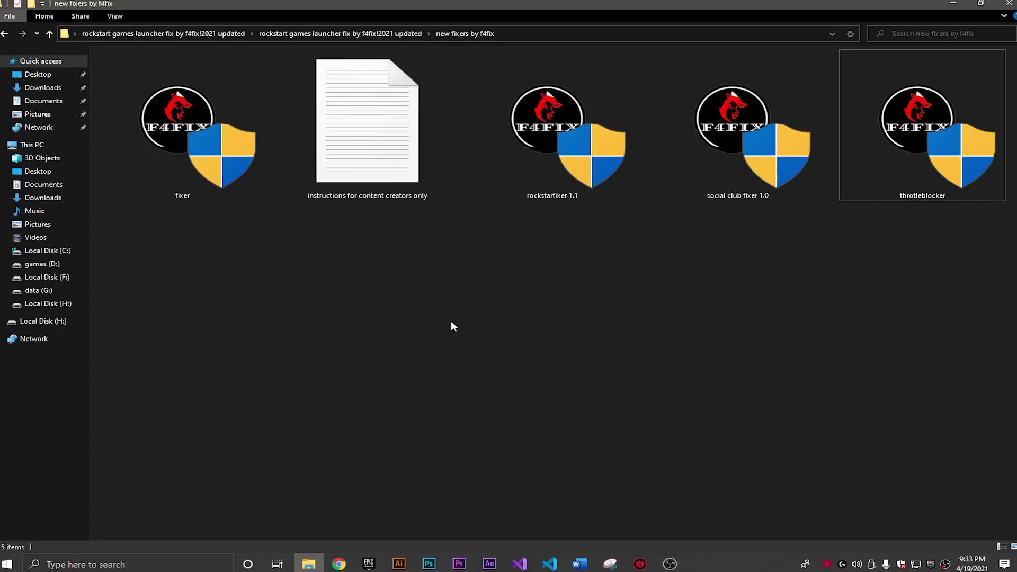
Open the "rockstart games launcher and tweaks" folder and show its files as extra large icons.
{"action": "key", "text": "BackSpace"}
{"action": "left_click", "coordinate": [453, 297]}
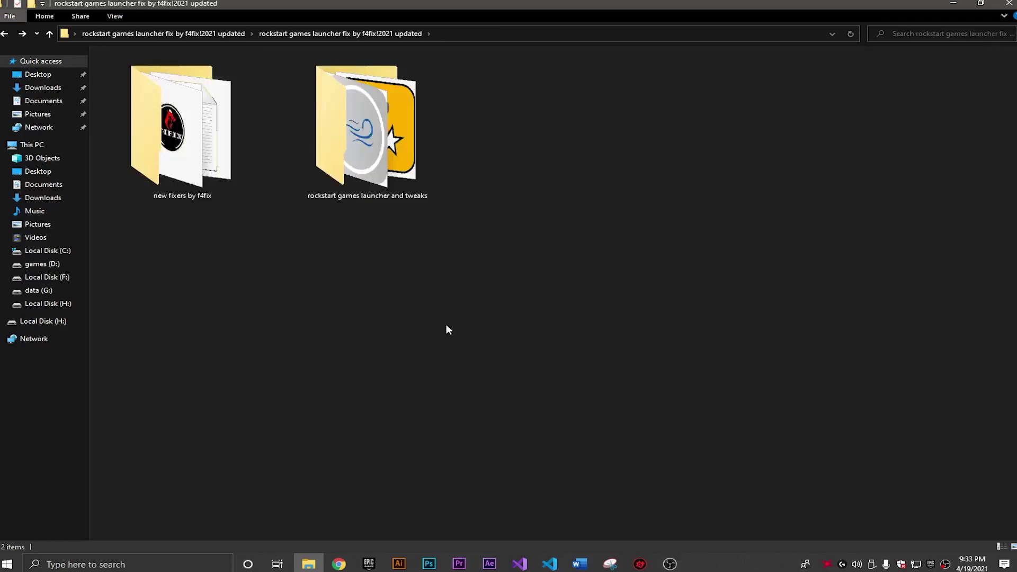
{"action": "double_click", "coordinate": [364, 140]}
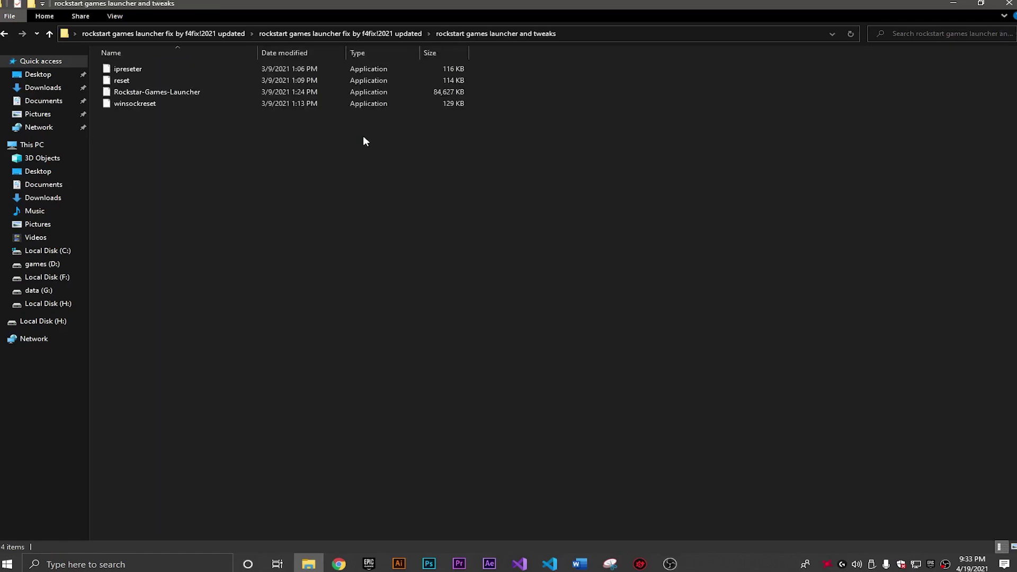
{"action": "left_click", "coordinate": [115, 16]}
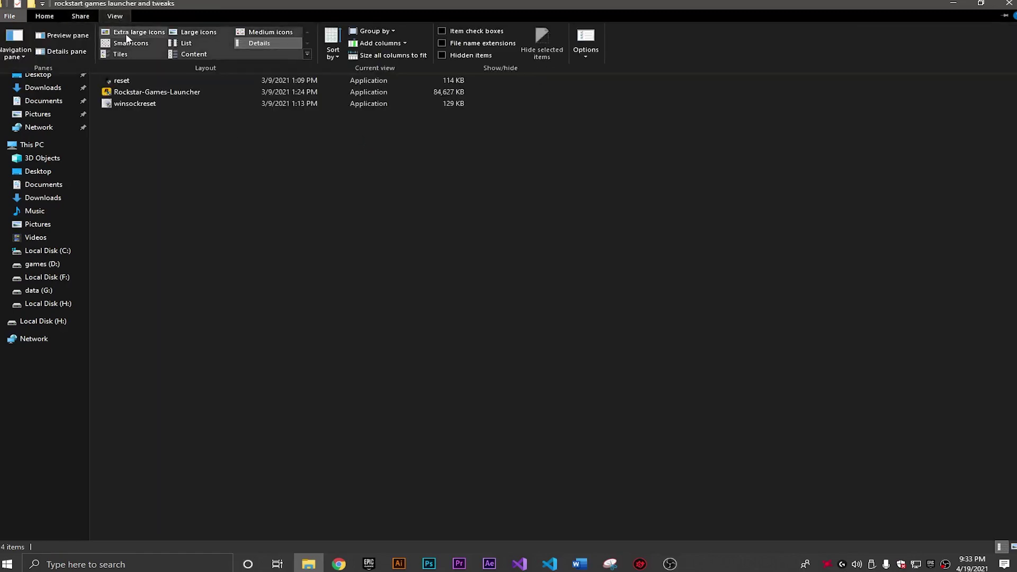
{"action": "left_click", "coordinate": [139, 25]}
{"action": "left_click_drag", "start_coordinate": [959, 276], "coordinate": [223, 141]}
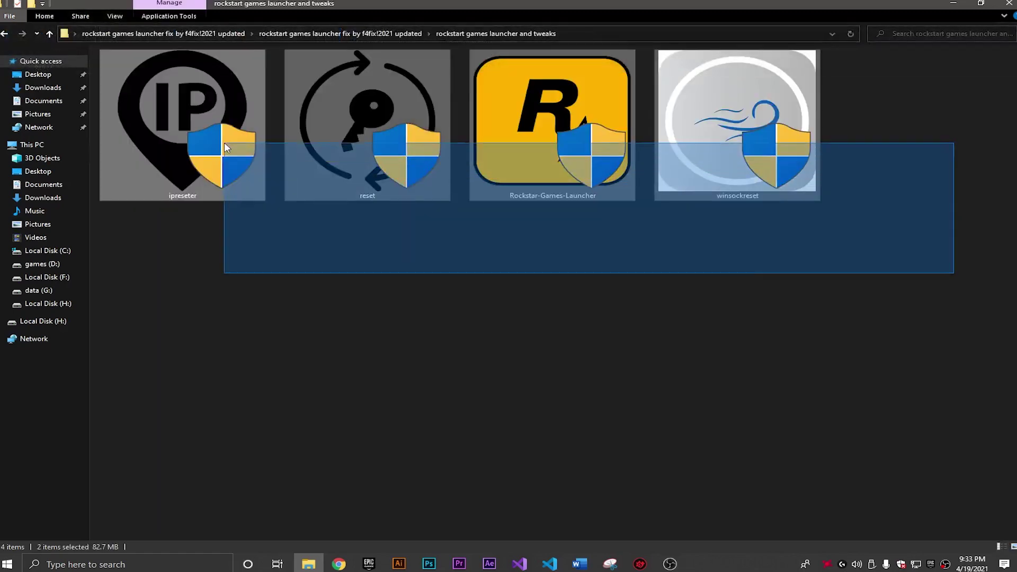
{"action": "left_click_drag", "start_coordinate": [926, 313], "coordinate": [82, 151]}
{"action": "left_click", "coordinate": [379, 344]}
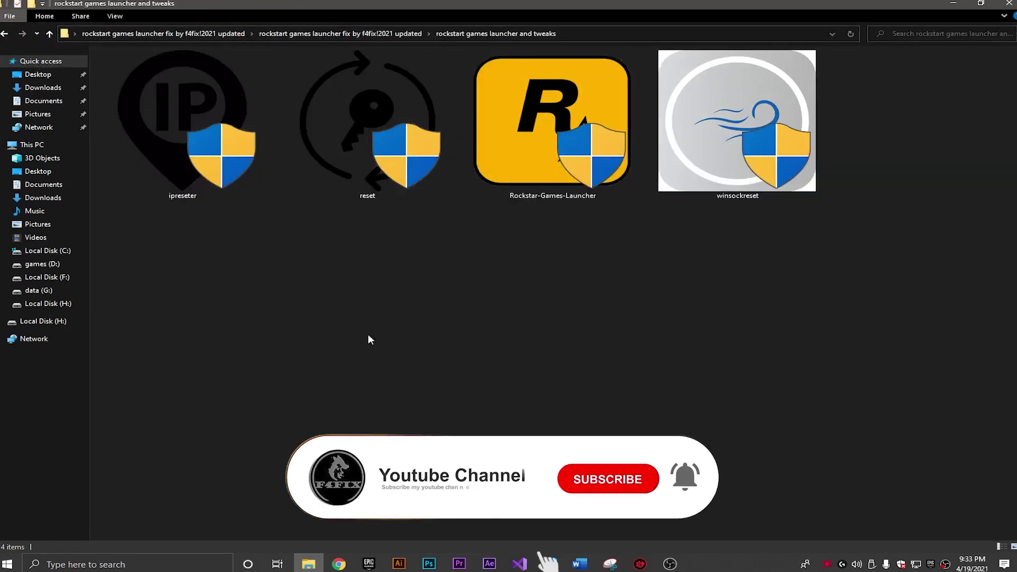
Run ipreseter to flush the DNS resolver cache, and dismiss its console window.
{"action": "left_click", "coordinate": [212, 188]}
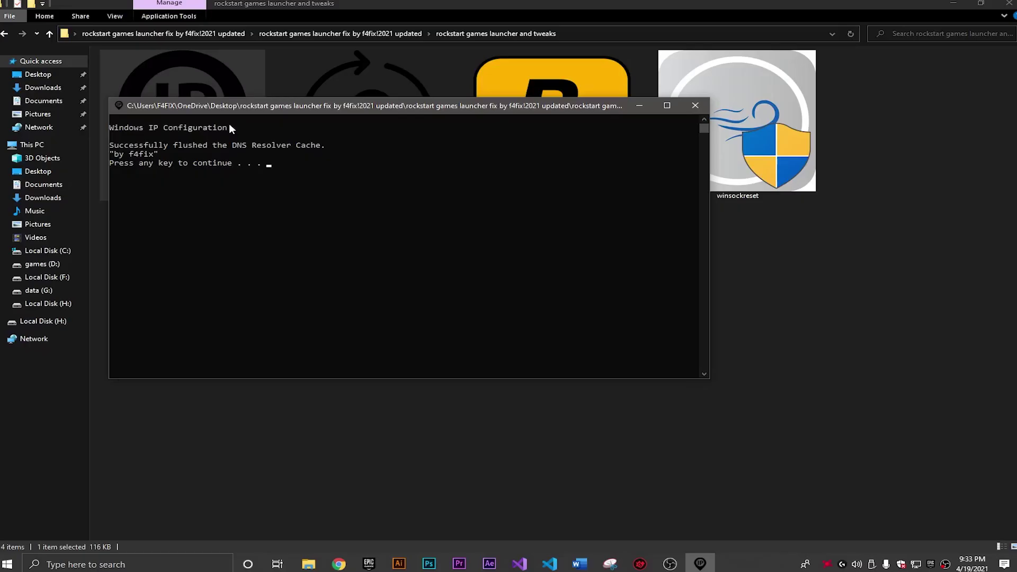
{"action": "left_click_drag", "start_coordinate": [228, 123], "coordinate": [106, 129]}
{"action": "left_click_drag", "start_coordinate": [347, 146], "coordinate": [116, 148]}
{"action": "left_click", "coordinate": [328, 170]}
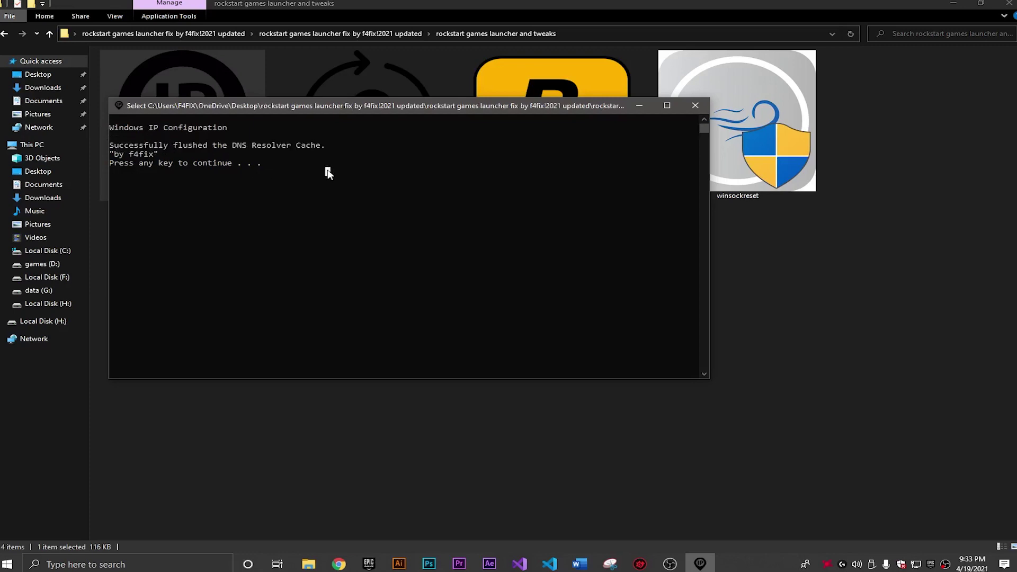
{"action": "key", "text": "Return"}
{"action": "left_click", "coordinate": [377, 275]}
Run the reset tool from the tweaks folder, review its output, and dismiss its console window.
{"action": "double_click", "coordinate": [354, 167]}
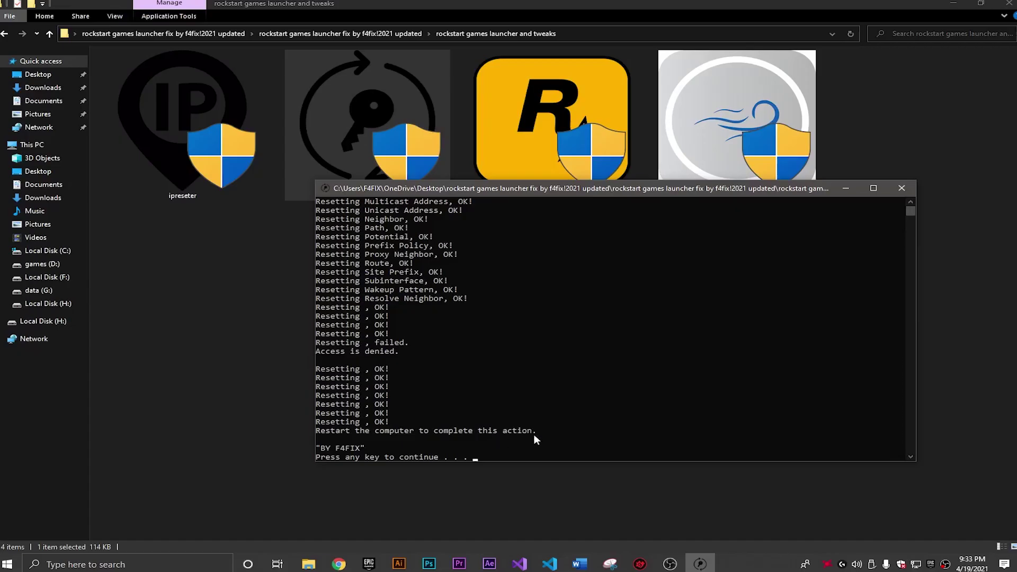
{"action": "left_click_drag", "start_coordinate": [571, 431], "coordinate": [373, 268]}
{"action": "left_click", "coordinate": [469, 365]}
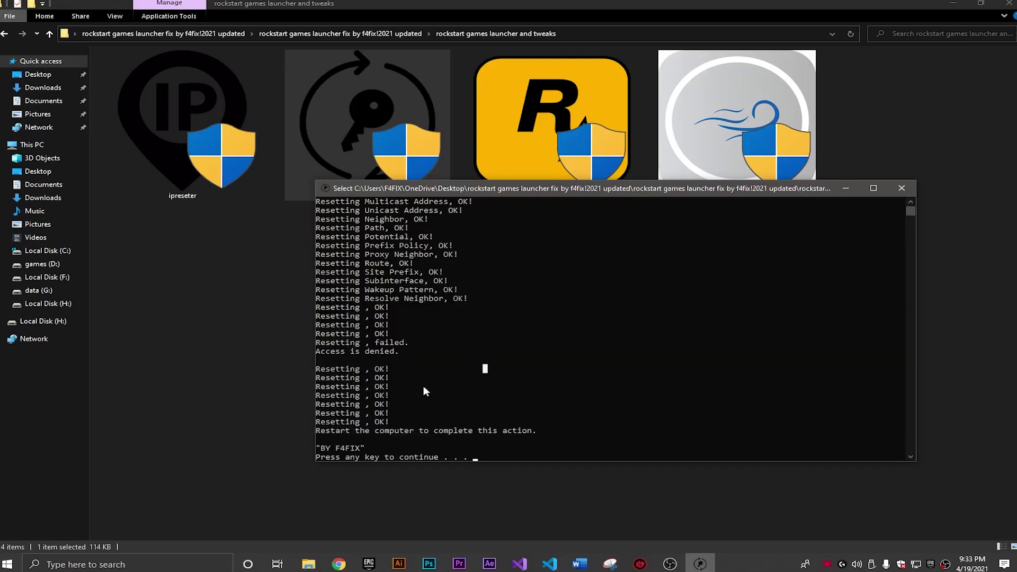
{"action": "key", "text": "Return"}
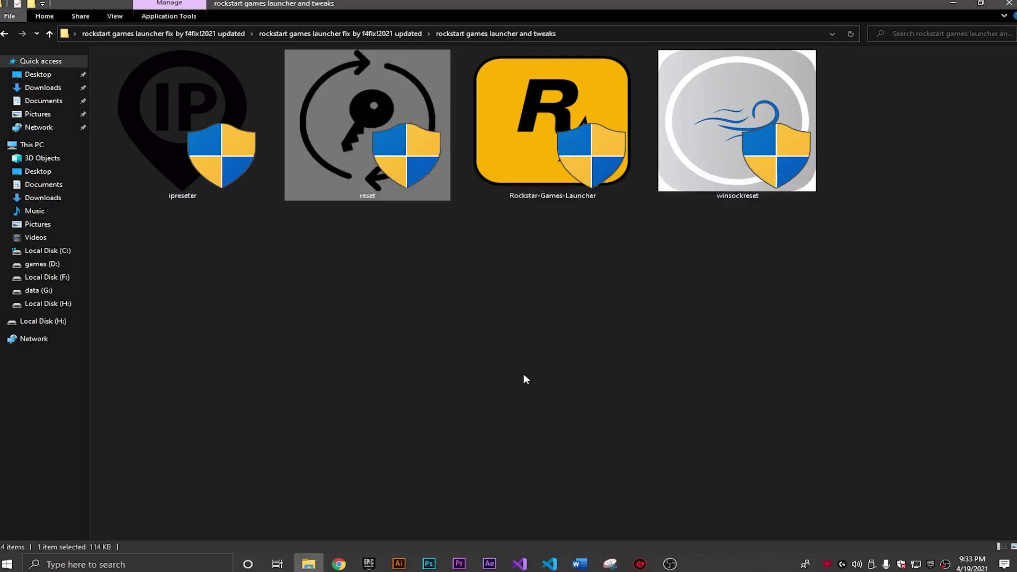
{"action": "left_click", "coordinate": [551, 355]}
Run winsockreset from the tweaks folder to completion.
{"action": "double_click", "coordinate": [751, 161]}
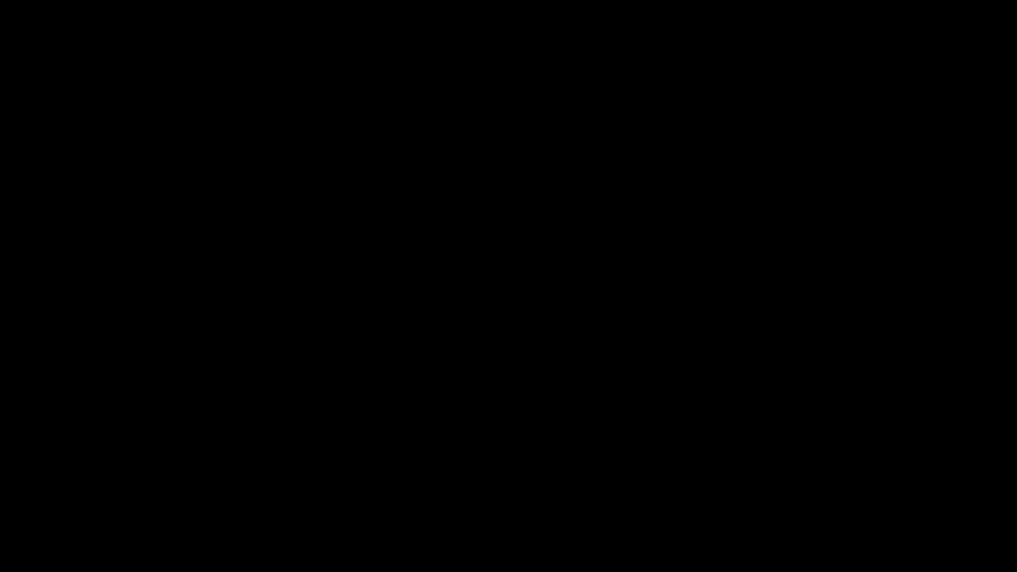
{"action": "left_click", "coordinate": [508, 318]}
{"action": "key", "text": "Return"}
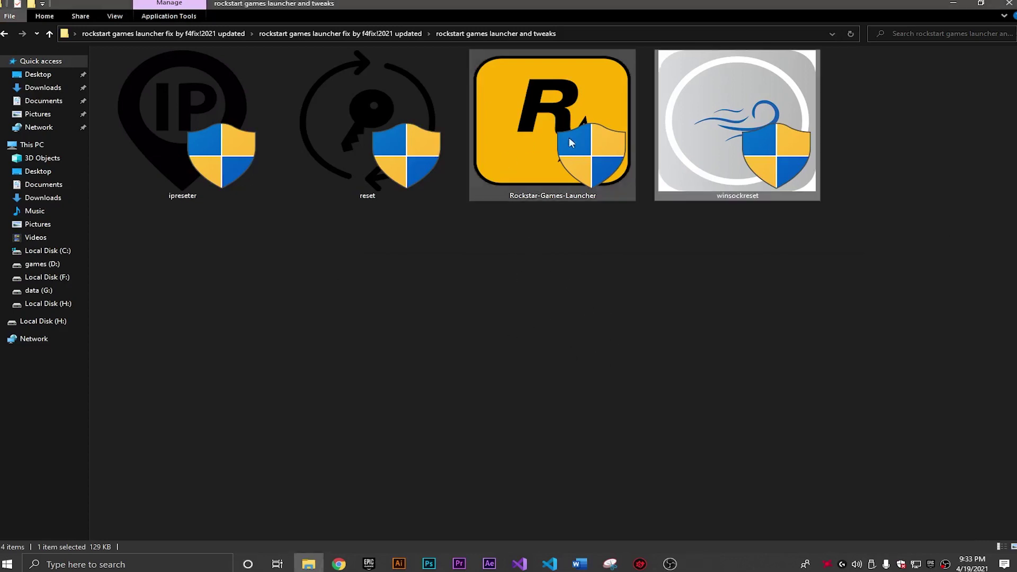
{"action": "left_click", "coordinate": [629, 273]}
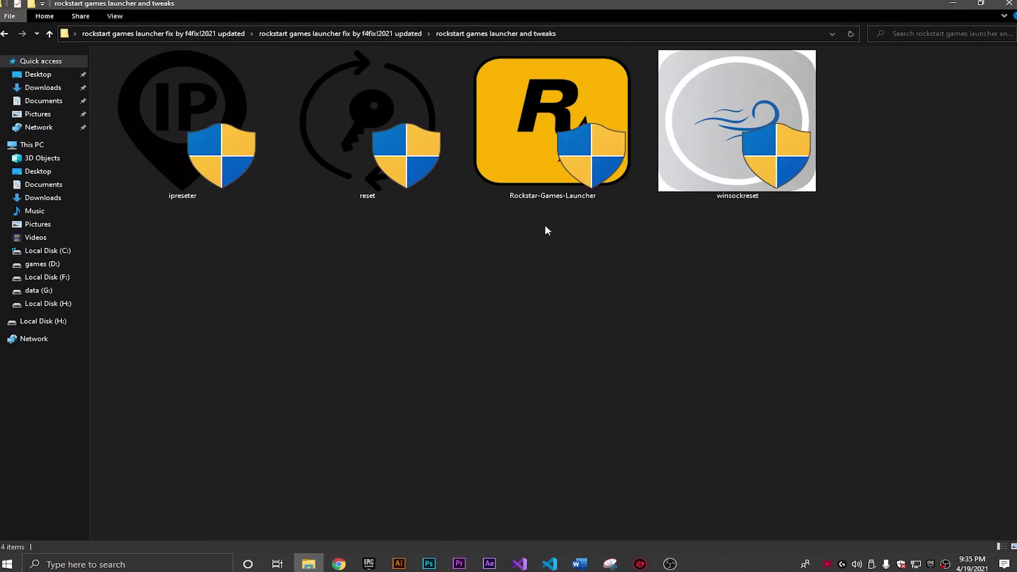
Install Rockstar Games Launcher in English to C:\Program Files\Rockstar Games\Launcher, accepting the license agreement and keeping the desktop shortcut.
{"action": "double_click", "coordinate": [527, 147]}
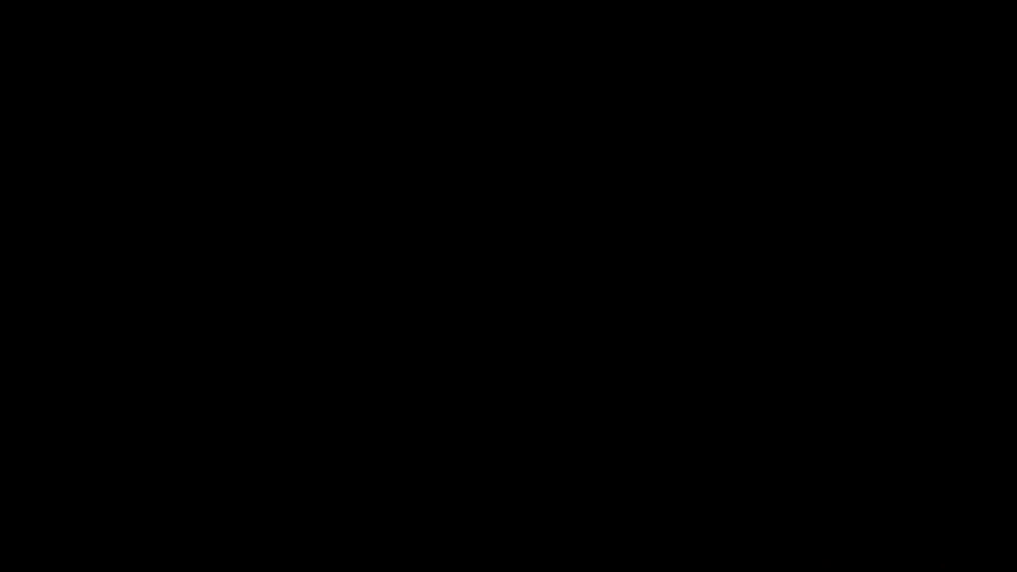
{"action": "left_click", "coordinate": [442, 320]}
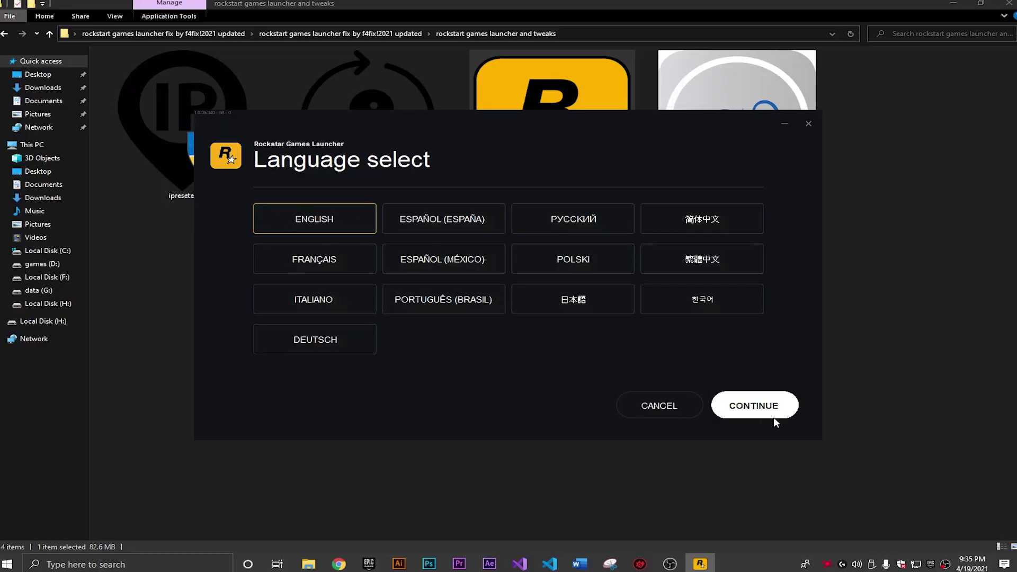
{"action": "left_click", "coordinate": [758, 409]}
{"action": "left_click", "coordinate": [758, 409]}
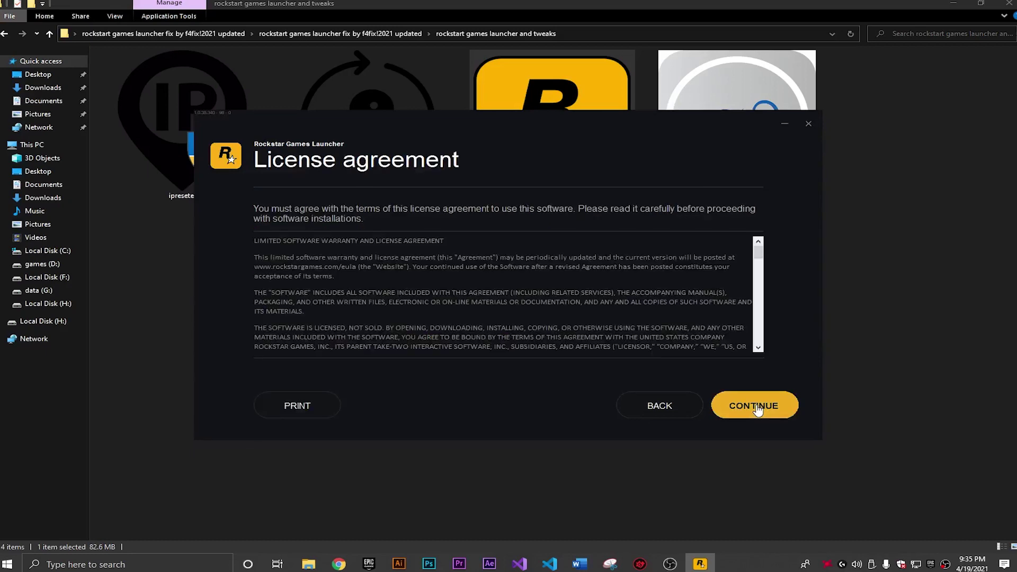
{"action": "left_click", "coordinate": [758, 409]}
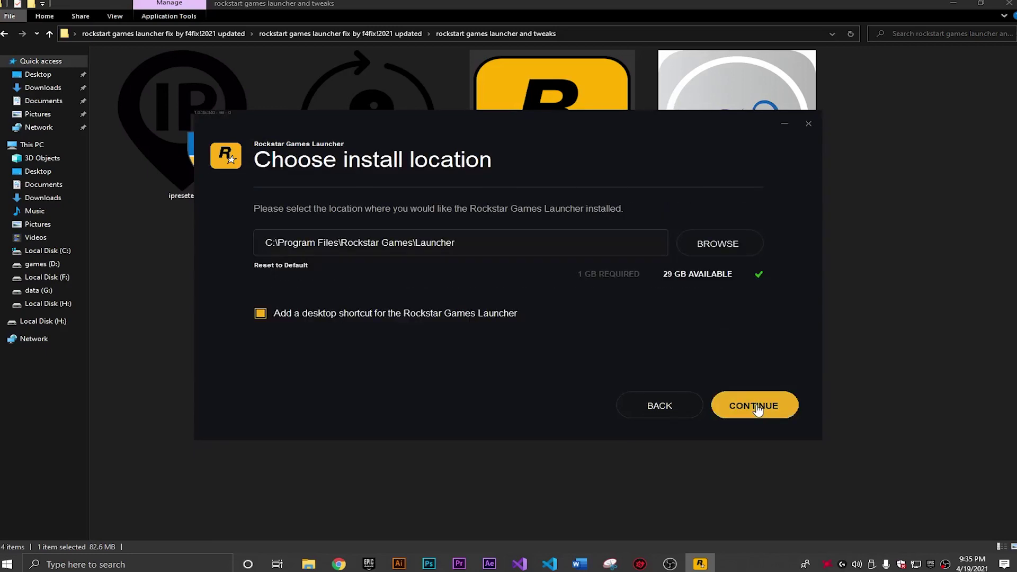
{"action": "left_click", "coordinate": [757, 409]}
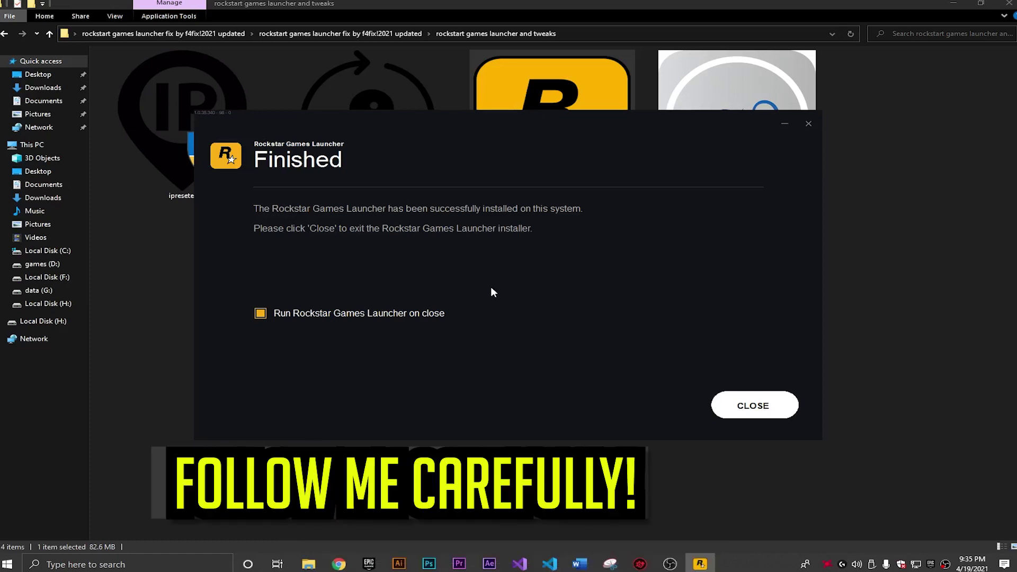
Turn off "Run Rockstar Games Launcher on close" and exit the installer.
{"action": "left_click", "coordinate": [257, 313]}
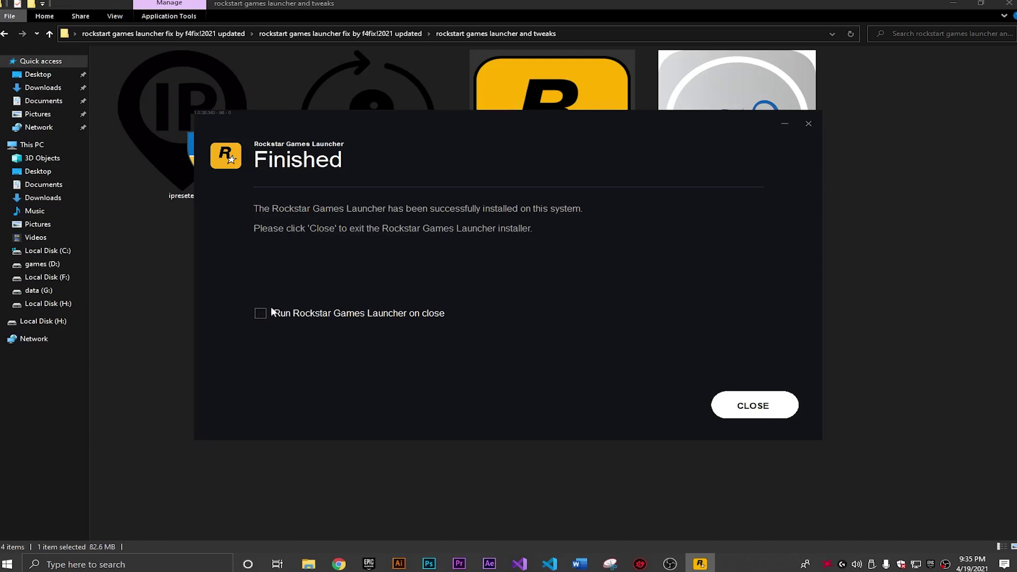
{"action": "left_click", "coordinate": [757, 408]}
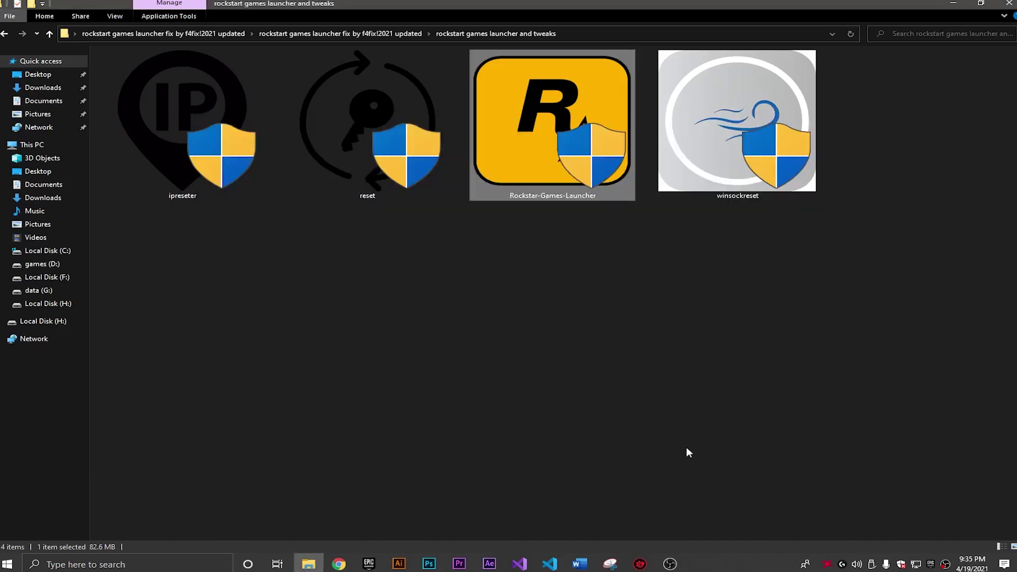
{"action": "left_click", "coordinate": [638, 361]}
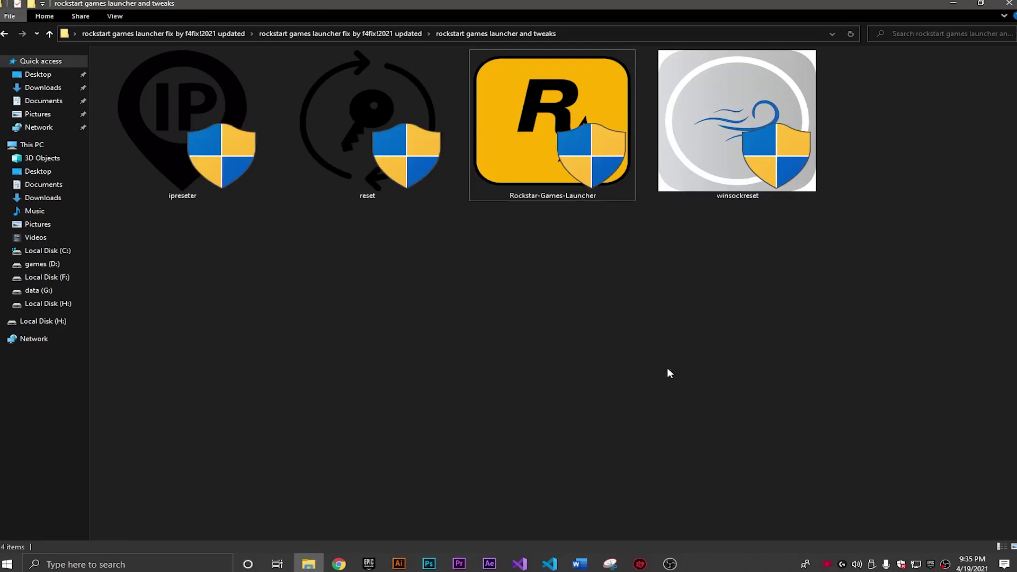
Search Windows for "serv" and open the Services app.
{"action": "left_click", "coordinate": [151, 565]}
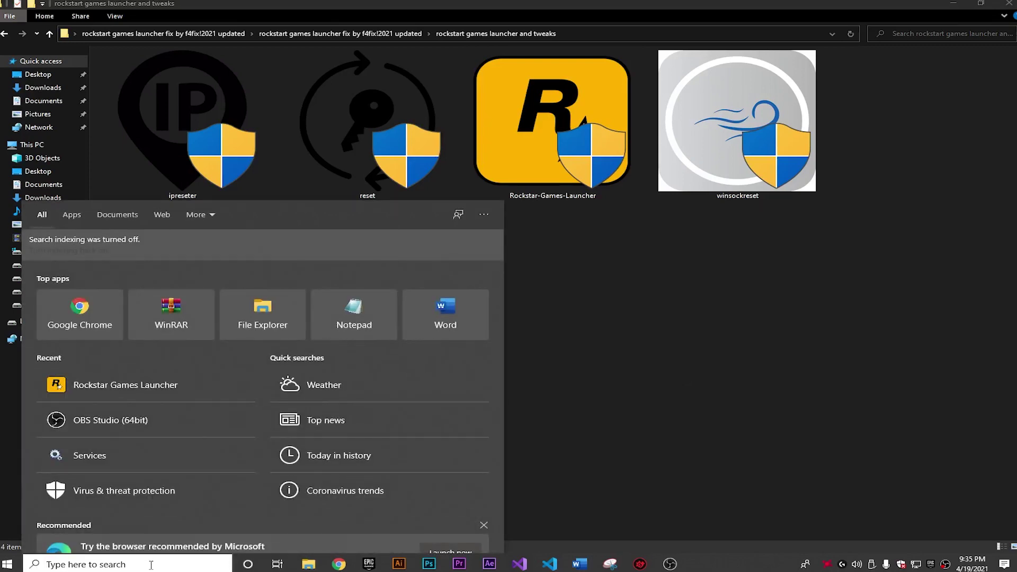
{"action": "type", "text": "SERV"}
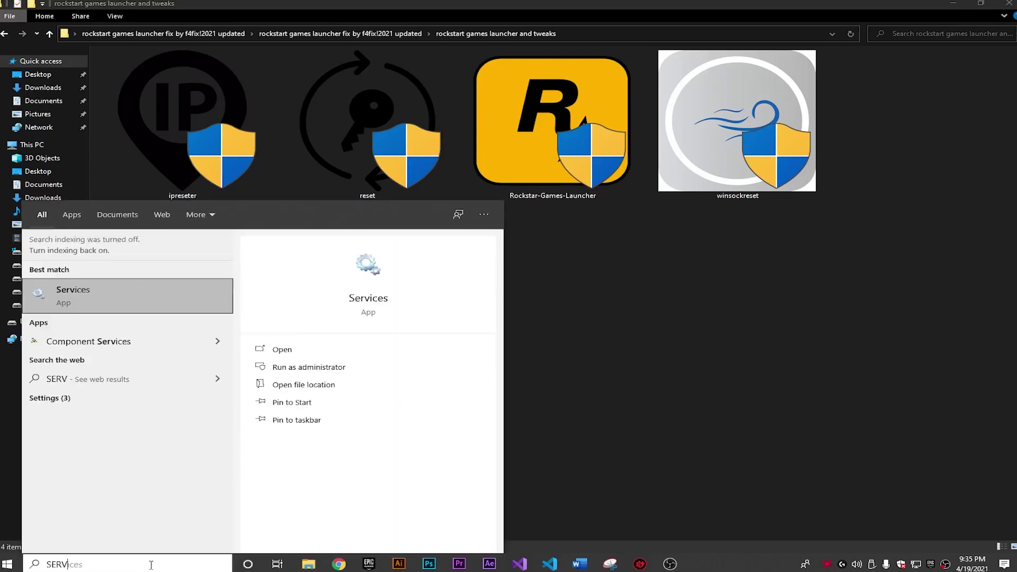
{"action": "type", "text": "IICE"}
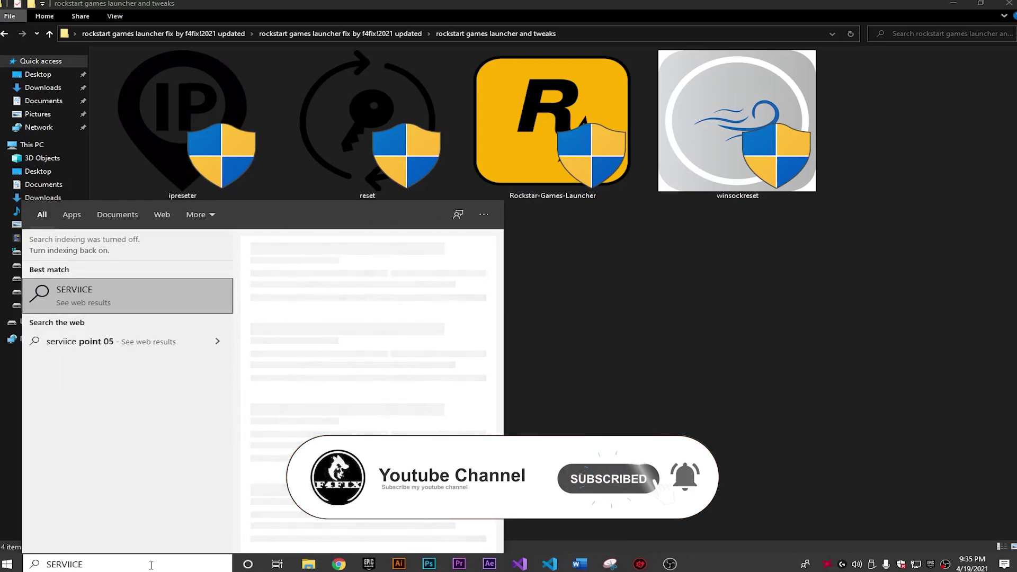
{"action": "key", "text": "BackSpace"}
{"action": "key", "text": "BackSpace"}
{"action": "key", "text": "BackSpace"}
{"action": "key", "text": "BackSpace"}
{"action": "key", "text": "BackSpace"}
{"action": "key", "text": "BackSpace"}
{"action": "key", "text": "BackSpace"}
{"action": "key", "text": "BackSpace"}
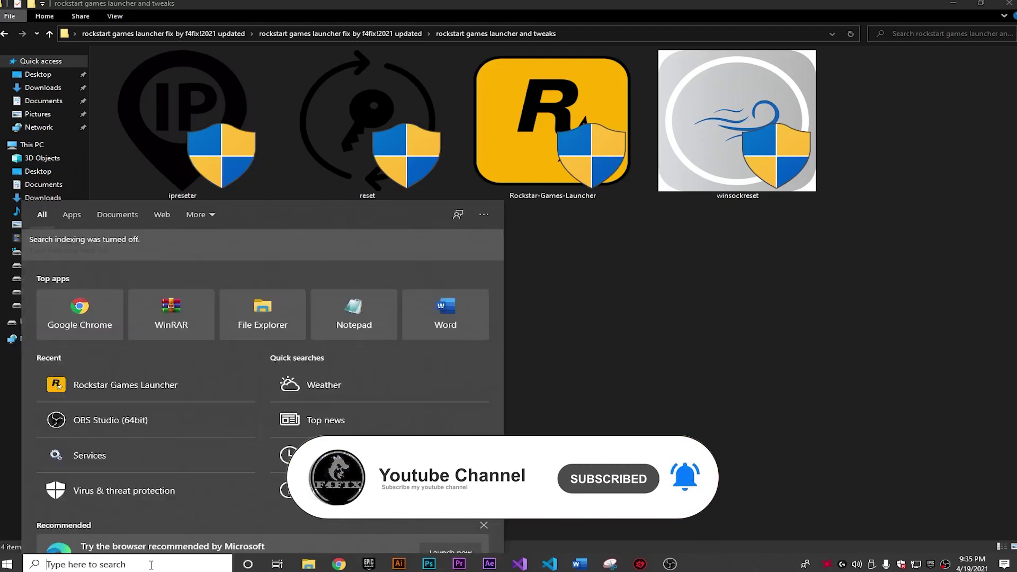
{"action": "type", "text": "serv"}
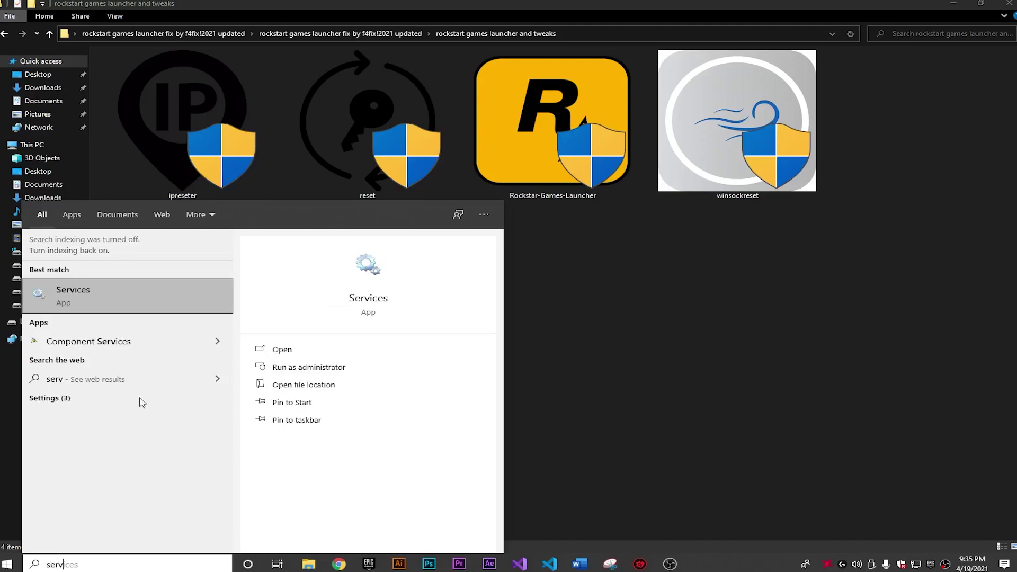
{"action": "left_click", "coordinate": [194, 291]}
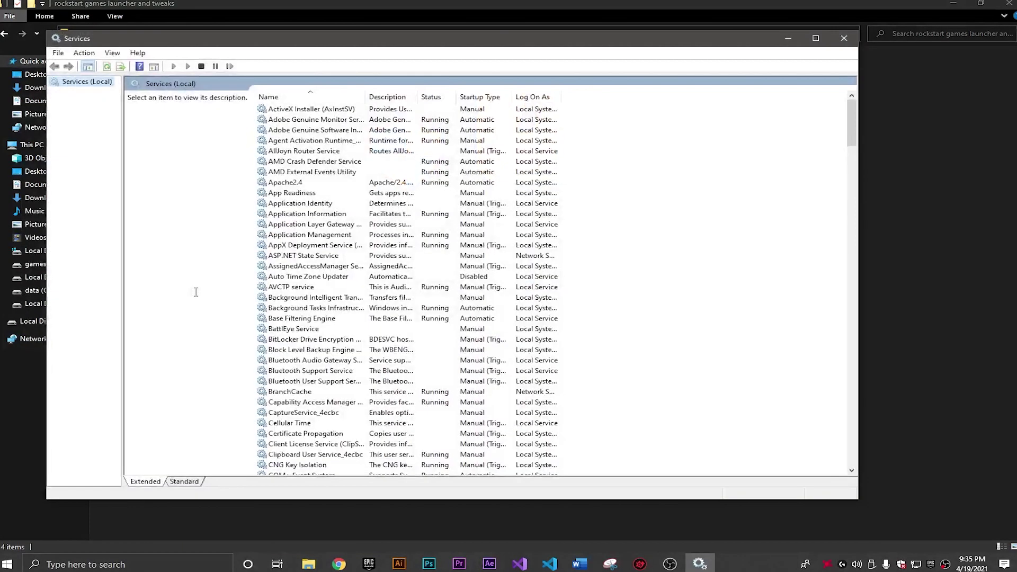
Maximize the Services window, find Rockstar Game Library Service in the list, and open its properties.
{"action": "left_click", "coordinate": [816, 38]}
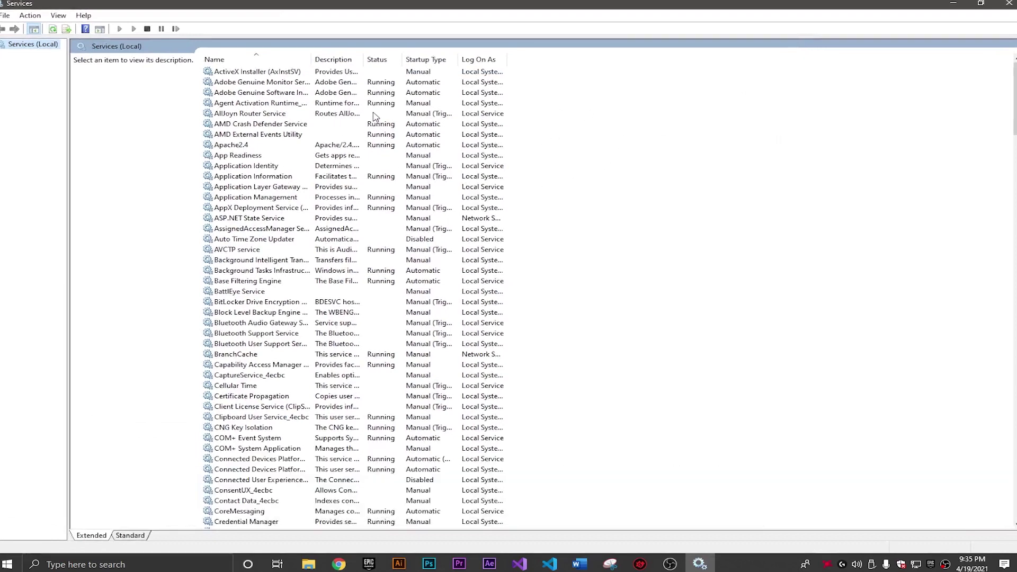
{"action": "scroll", "coordinate": [375, 121], "scroll_direction": "down", "scroll_amount": 1}
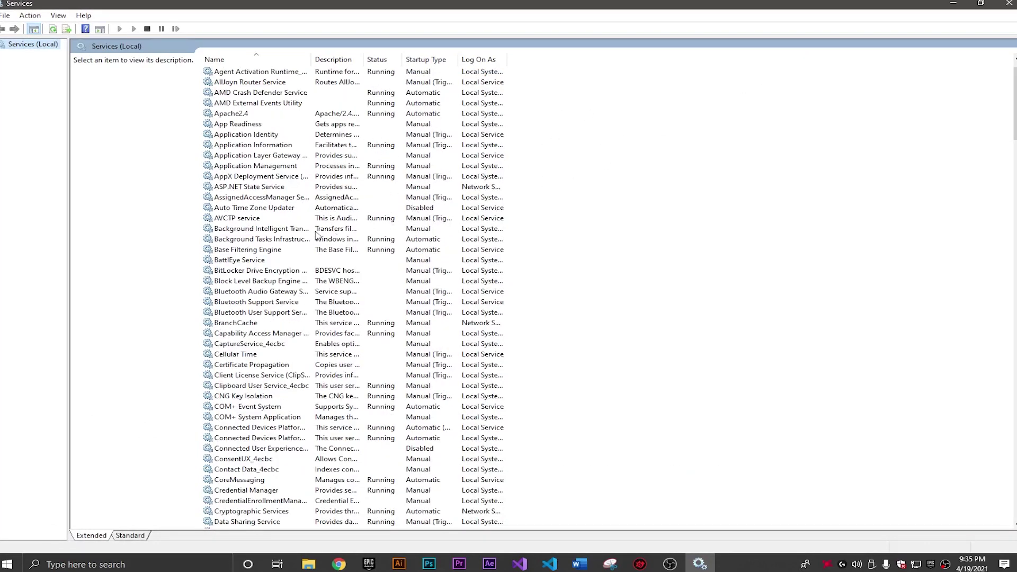
{"action": "scroll", "coordinate": [268, 258], "scroll_direction": "down", "scroll_amount": 1}
{"action": "scroll", "coordinate": [251, 297], "scroll_direction": "down", "scroll_amount": 3}
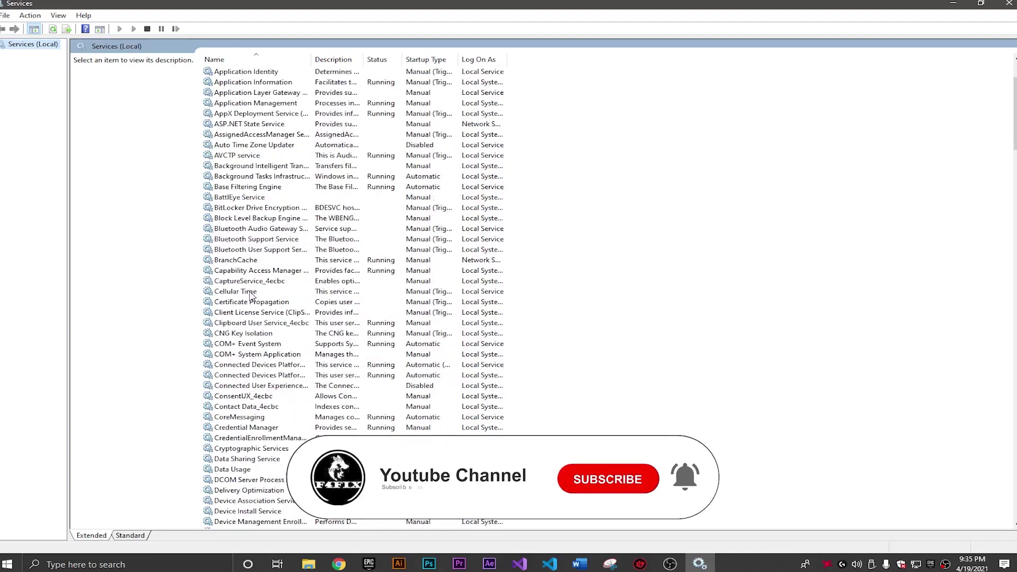
{"action": "scroll", "coordinate": [248, 309], "scroll_direction": "down", "scroll_amount": 15}
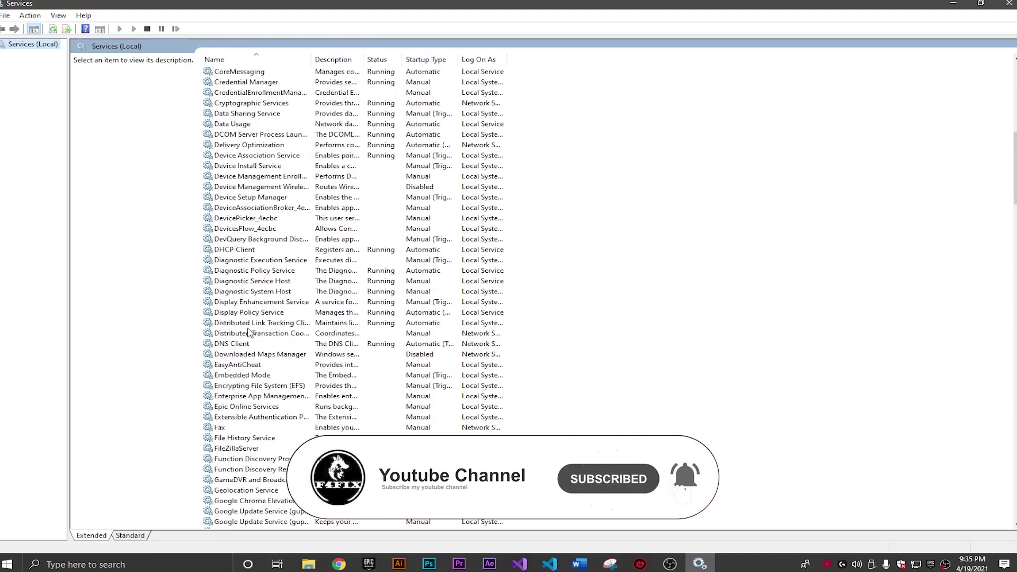
{"action": "scroll", "coordinate": [249, 333], "scroll_direction": "down", "scroll_amount": 10}
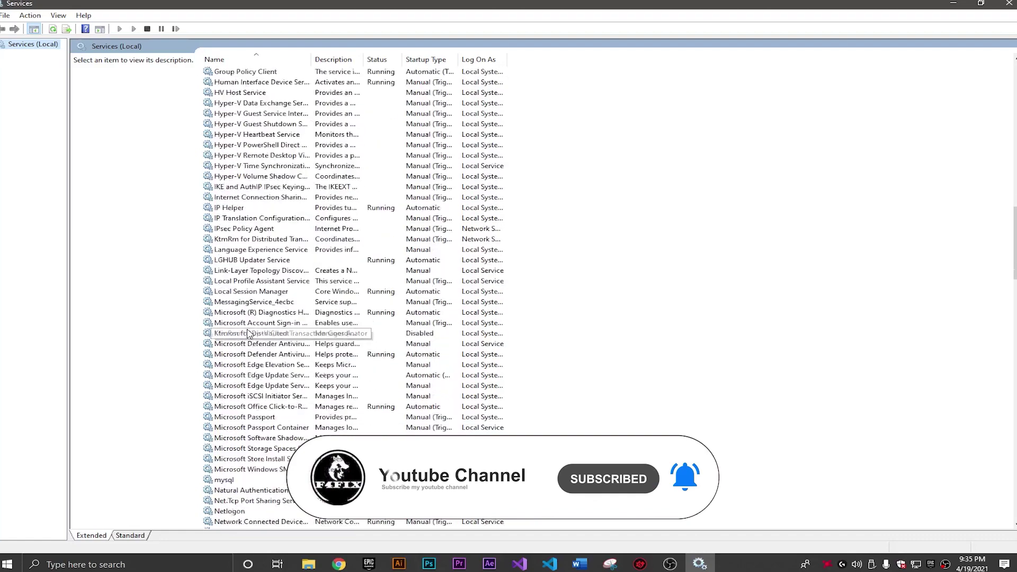
{"action": "scroll", "coordinate": [249, 335], "scroll_direction": "down", "scroll_amount": 5}
{"action": "scroll", "coordinate": [249, 334], "scroll_direction": "down", "scroll_amount": 5}
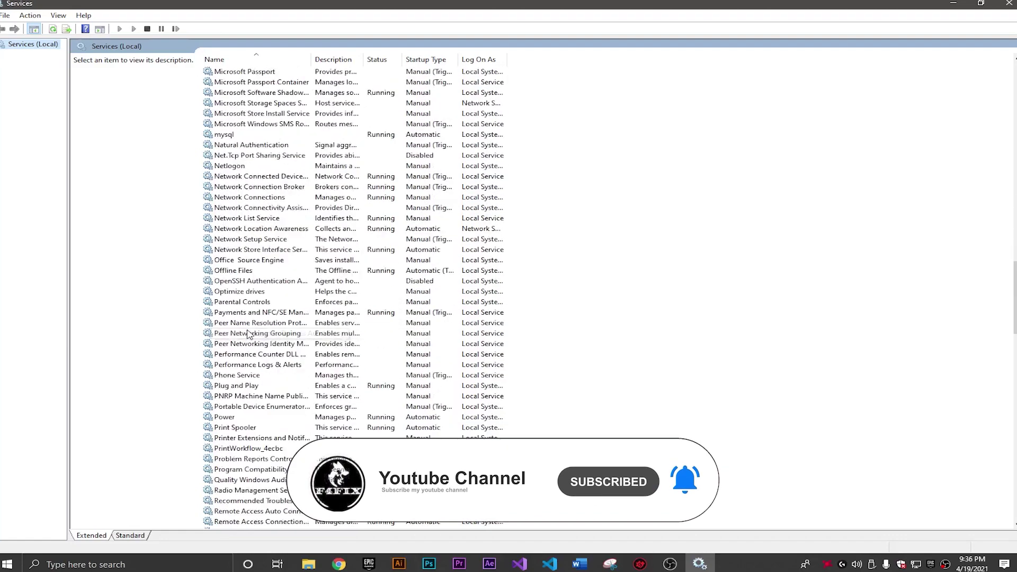
{"action": "scroll", "coordinate": [247, 335], "scroll_direction": "down", "scroll_amount": 5}
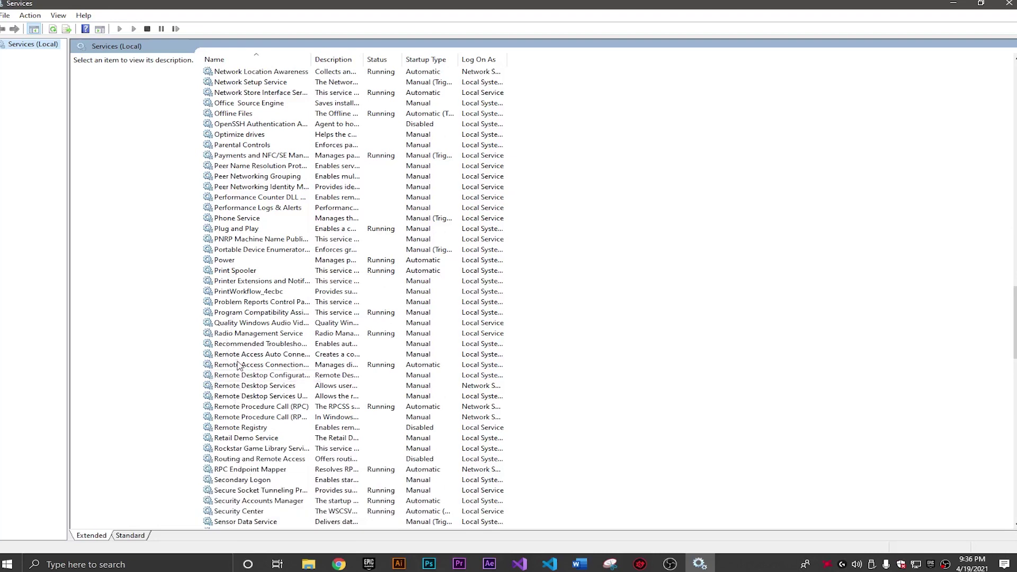
{"action": "left_click", "coordinate": [265, 450]}
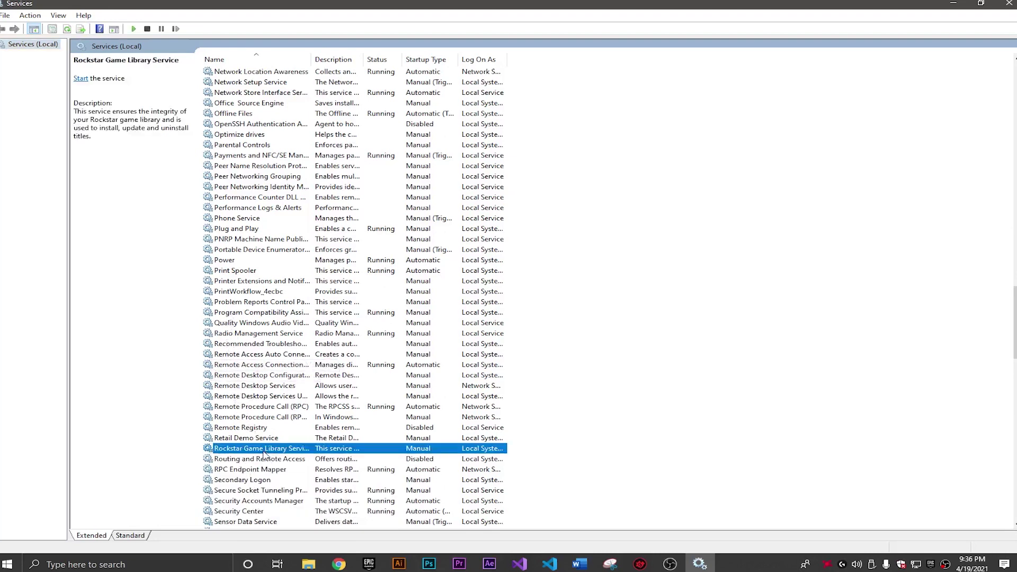
{"action": "double_click", "coordinate": [313, 453]}
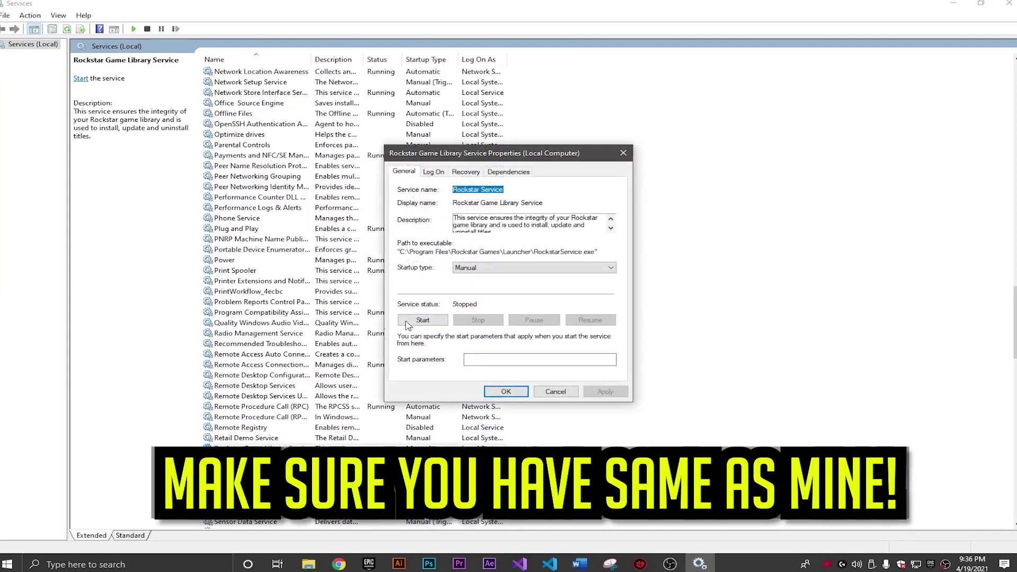
Keep the Rockstar Game Library Service's startup type at Manual, start the service, and accept the properties.
{"action": "left_click", "coordinate": [503, 269]}
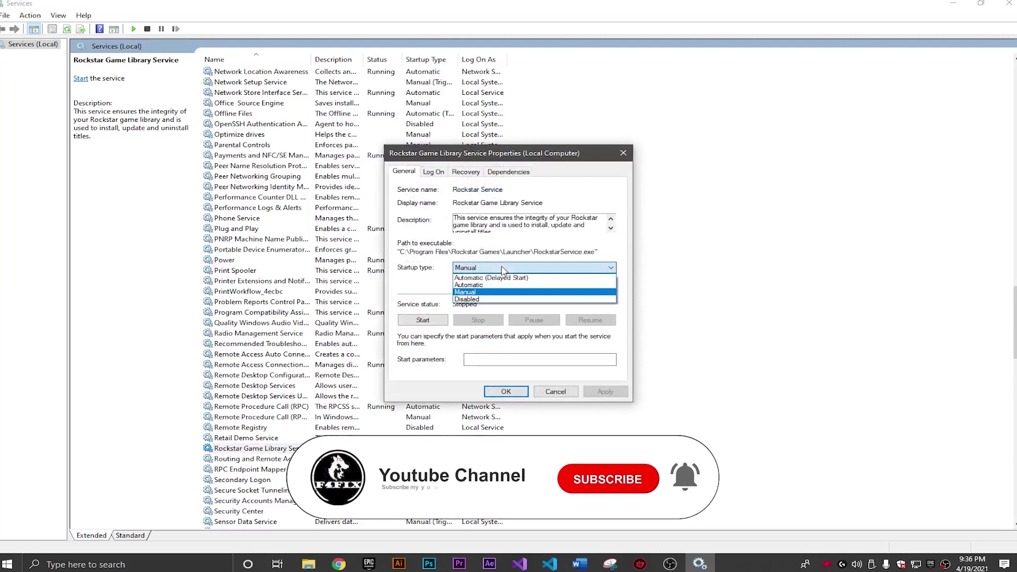
{"action": "left_click", "coordinate": [502, 268]}
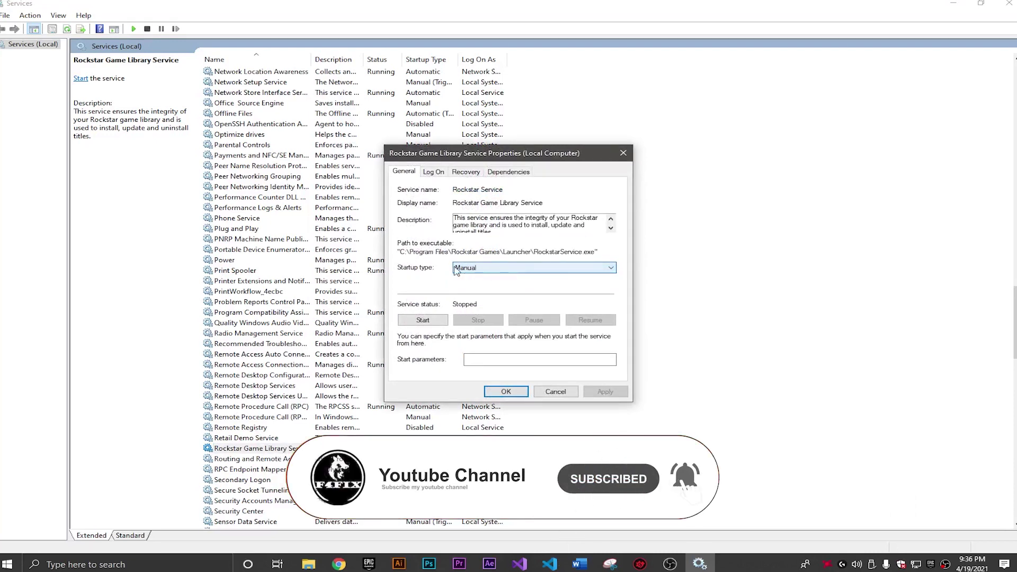
{"action": "left_click", "coordinate": [423, 321]}
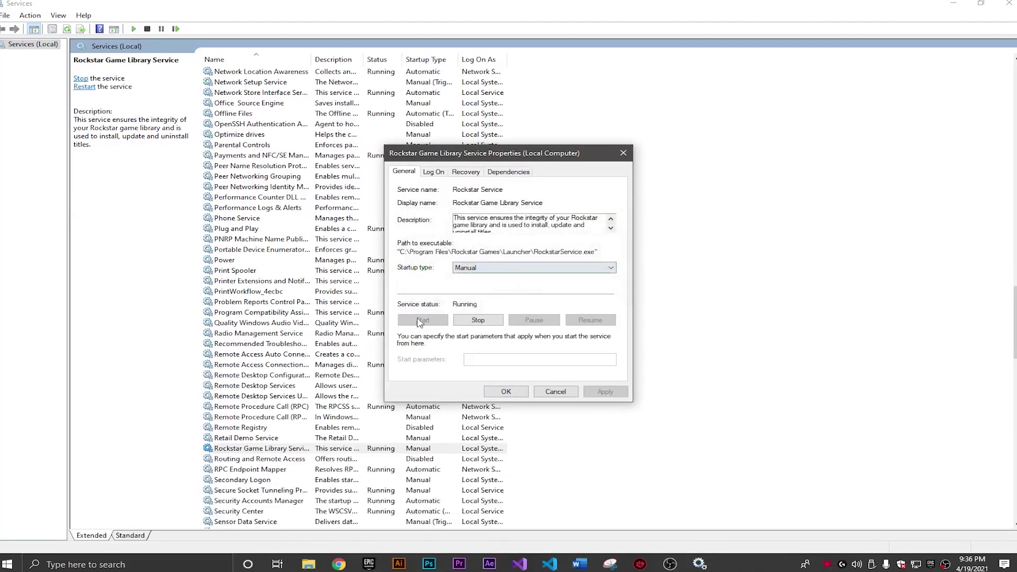
{"action": "left_click", "coordinate": [506, 392]}
{"action": "left_click", "coordinate": [647, 333]}
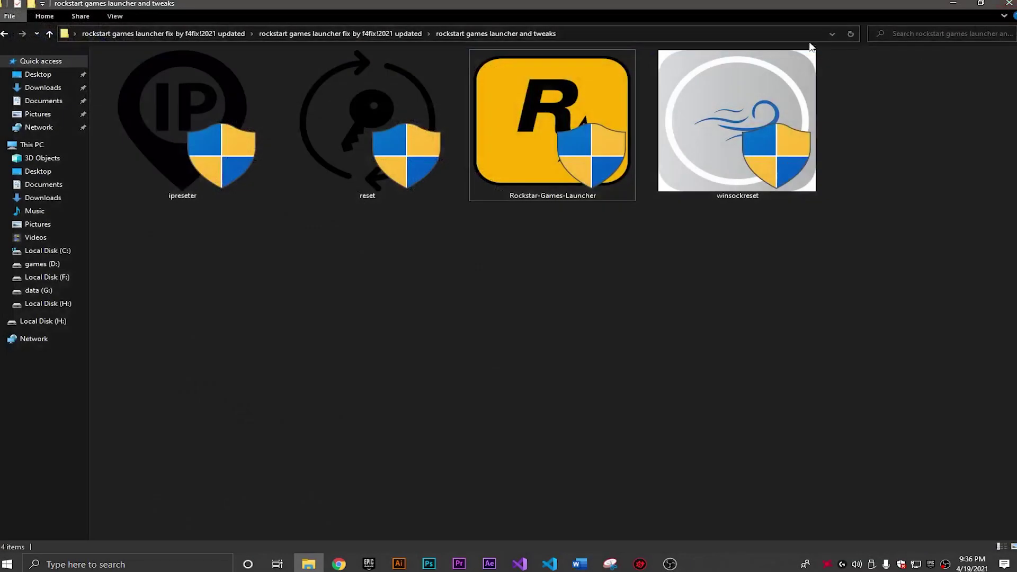
Shrink the tweaks folder window to uncover the desktop and select the Rockstar Games Launcher shortcut.
{"action": "left_click_drag", "start_coordinate": [784, 3], "coordinate": [904, 119]}
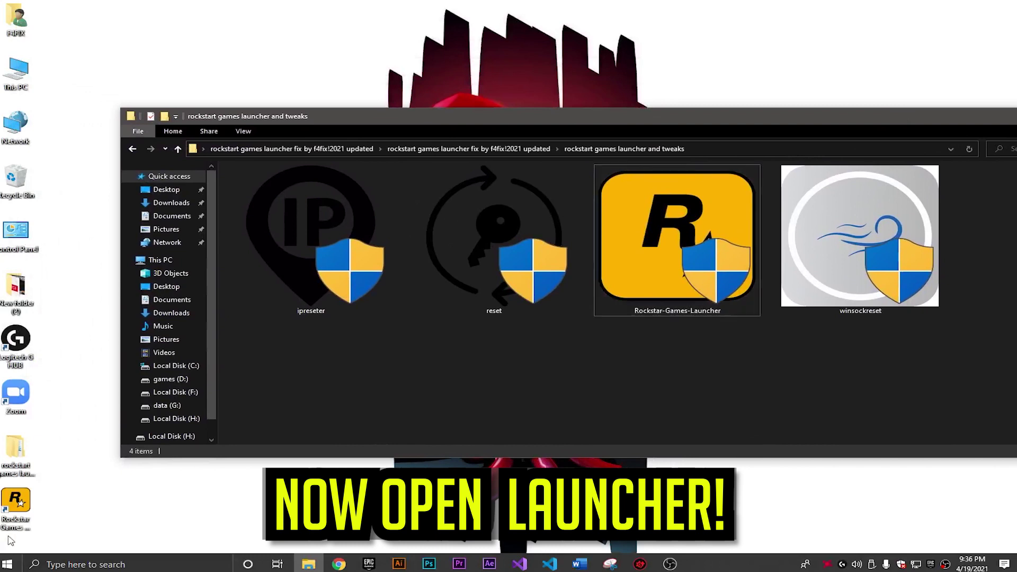
{"action": "left_click", "coordinate": [11, 509]}
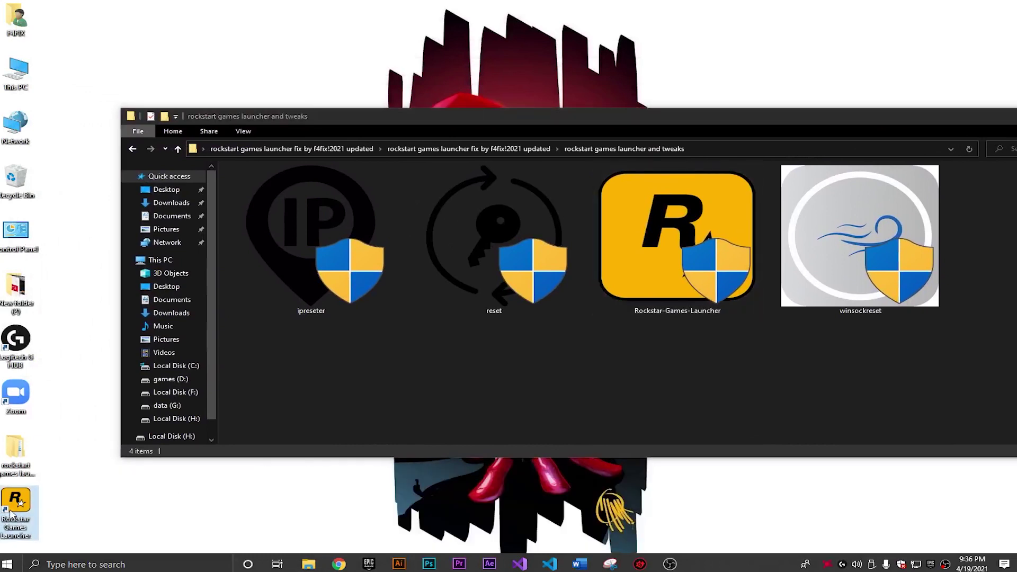